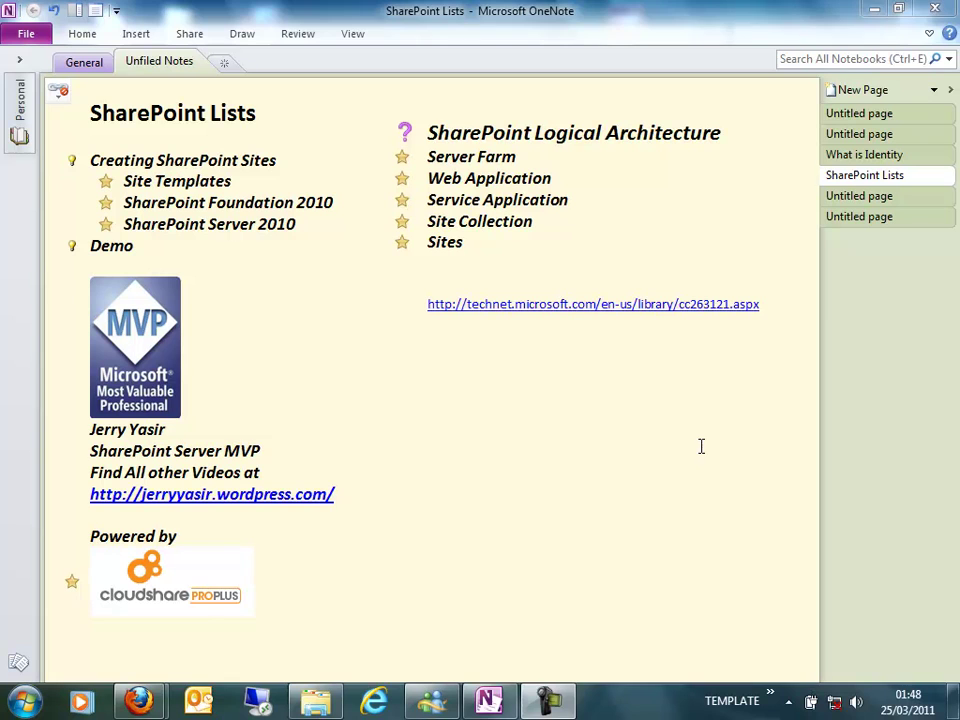
Switch to the remote Central Administration session and show the list of web applications and ports.
click(698, 462)
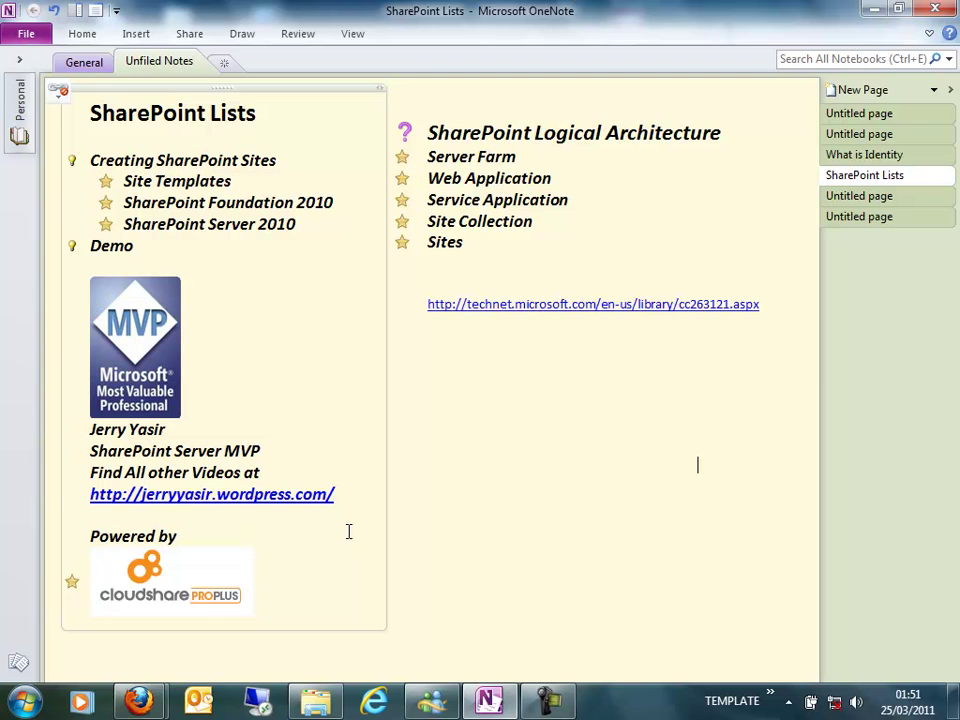
mouse_move(139, 700)
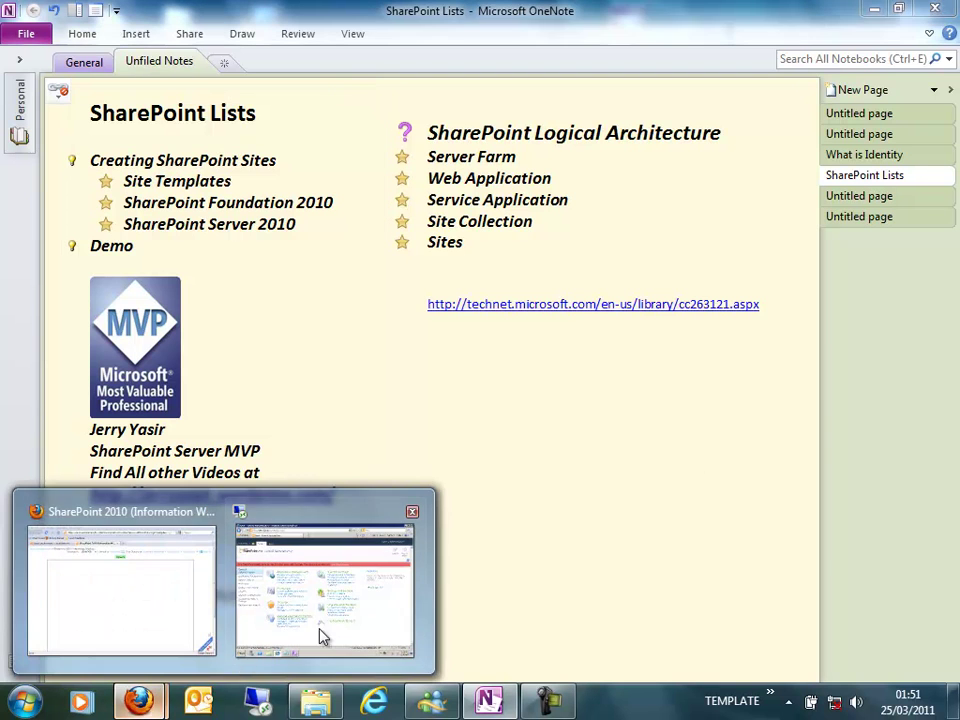
click(323, 636)
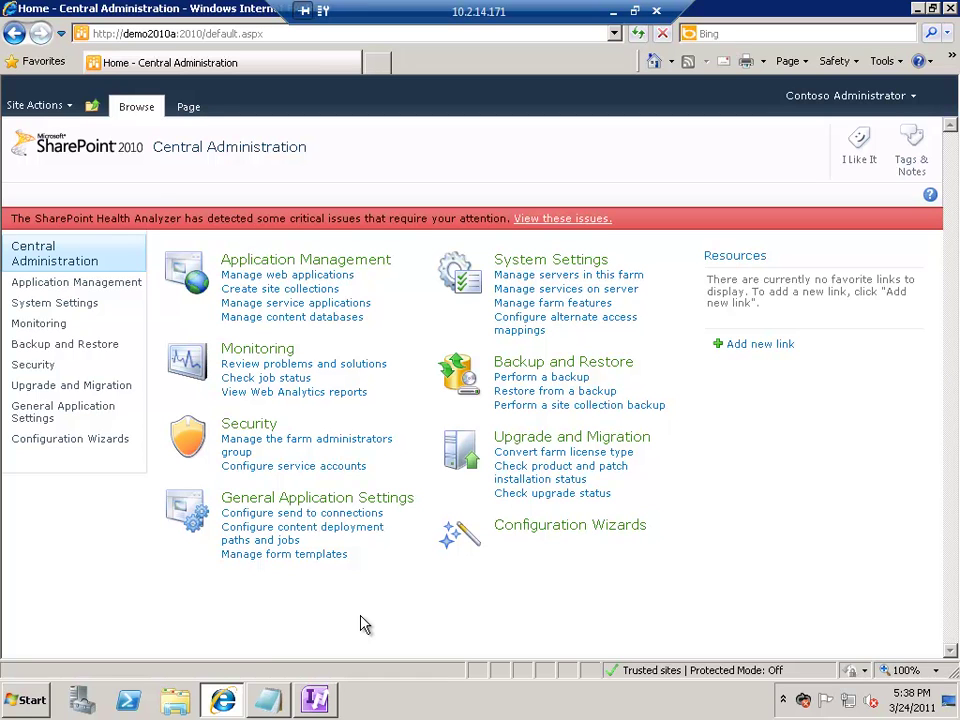
click(278, 274)
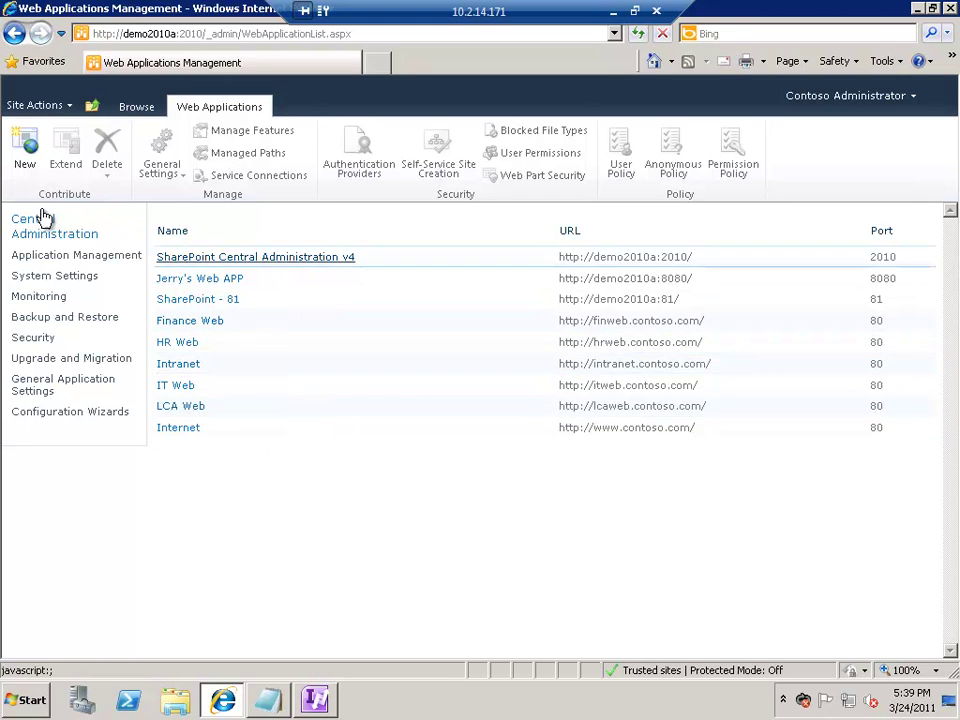
Start a new web application and review the proposed 'SharePoint - 16142' IIS site on port 16142.
click(27, 162)
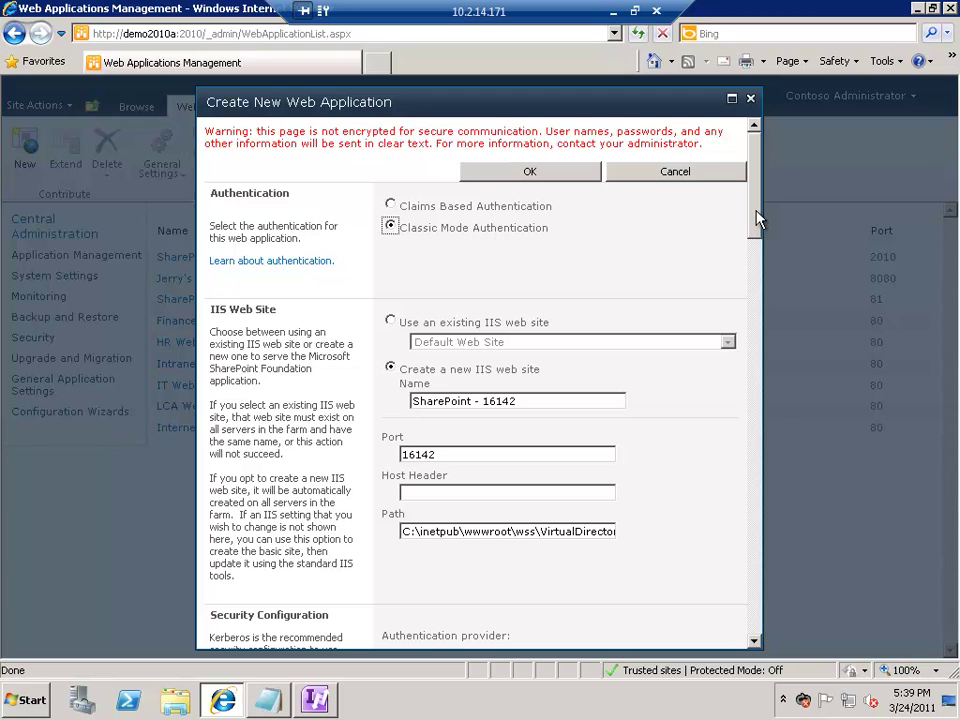
drag(757, 218, 760, 230)
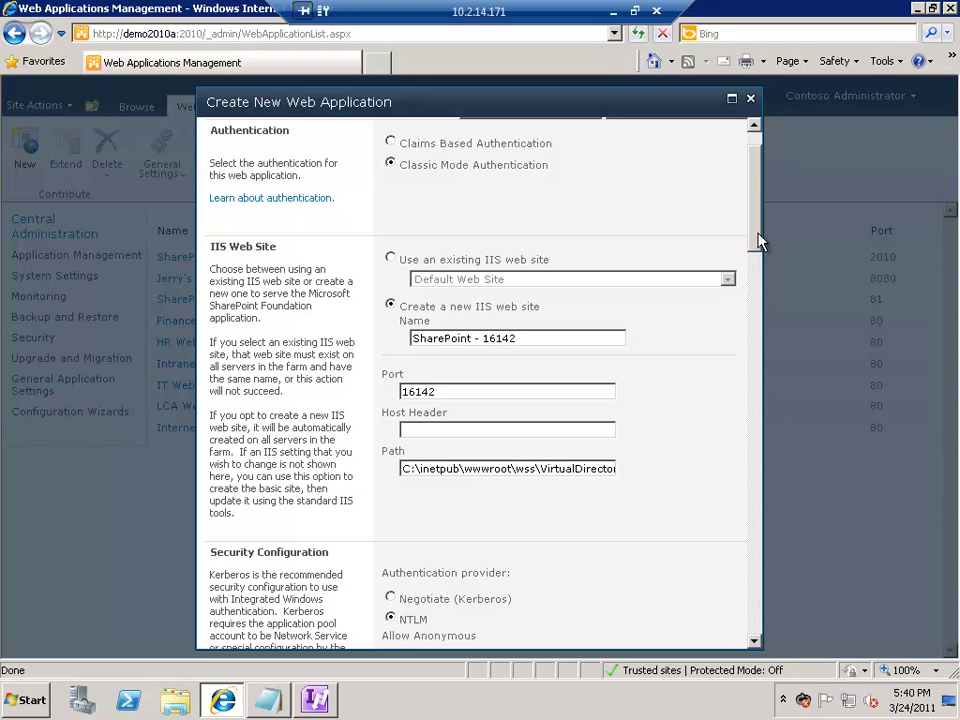
scroll(755, 249, down, 1)
scroll(755, 252, down, 1)
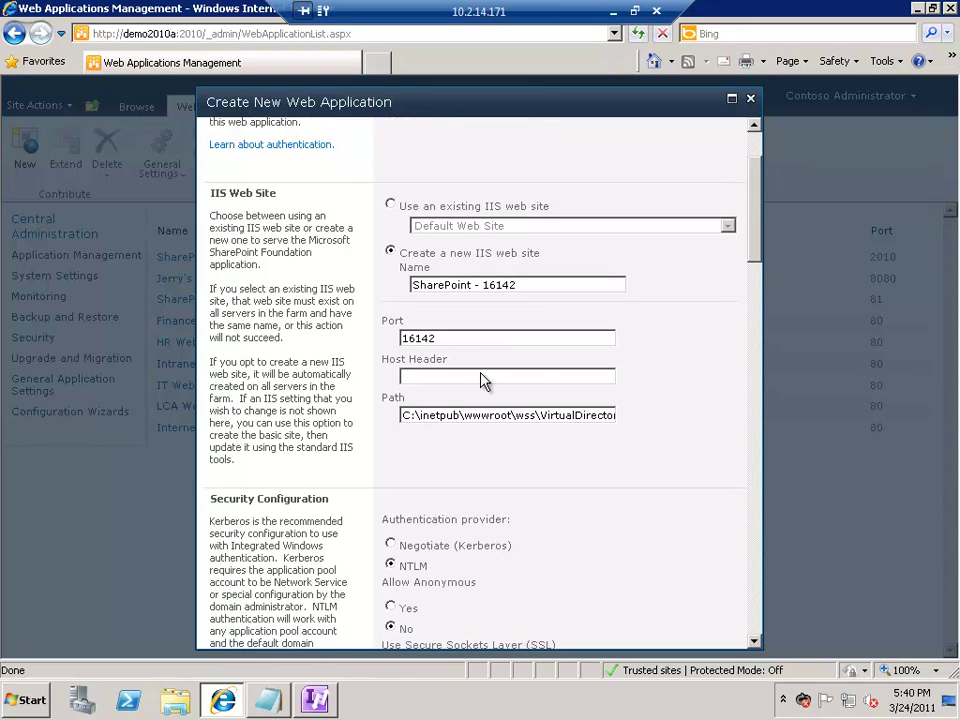
Change the web application's port to 82 so its name and path end in 82.
drag(461, 341, 364, 336)
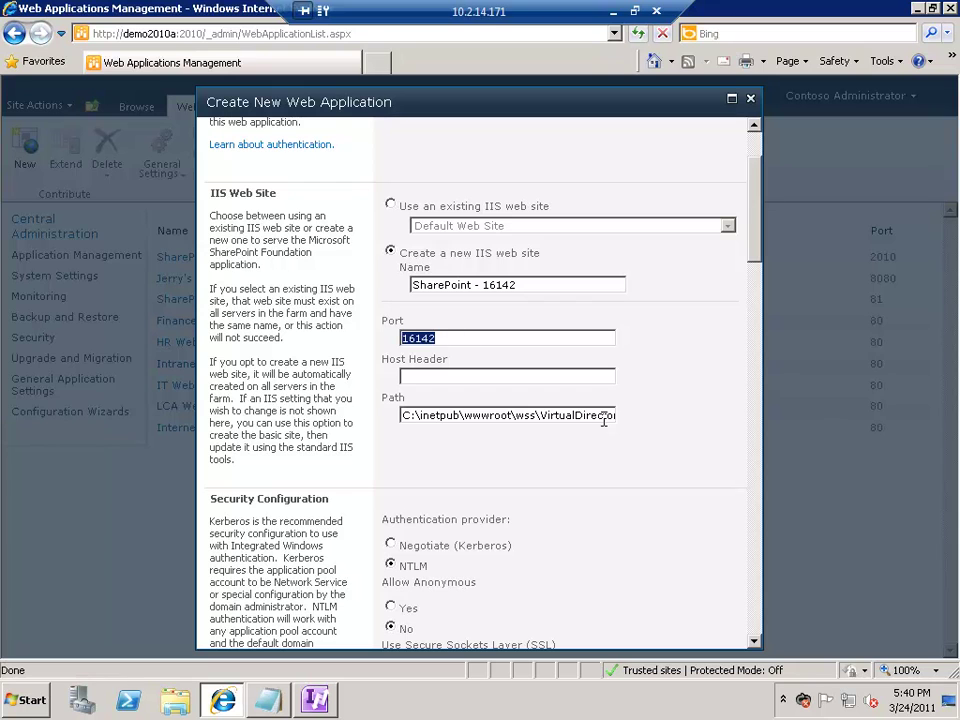
text(82)
drag(403, 415, 415, 415)
drag(513, 397, 640, 415)
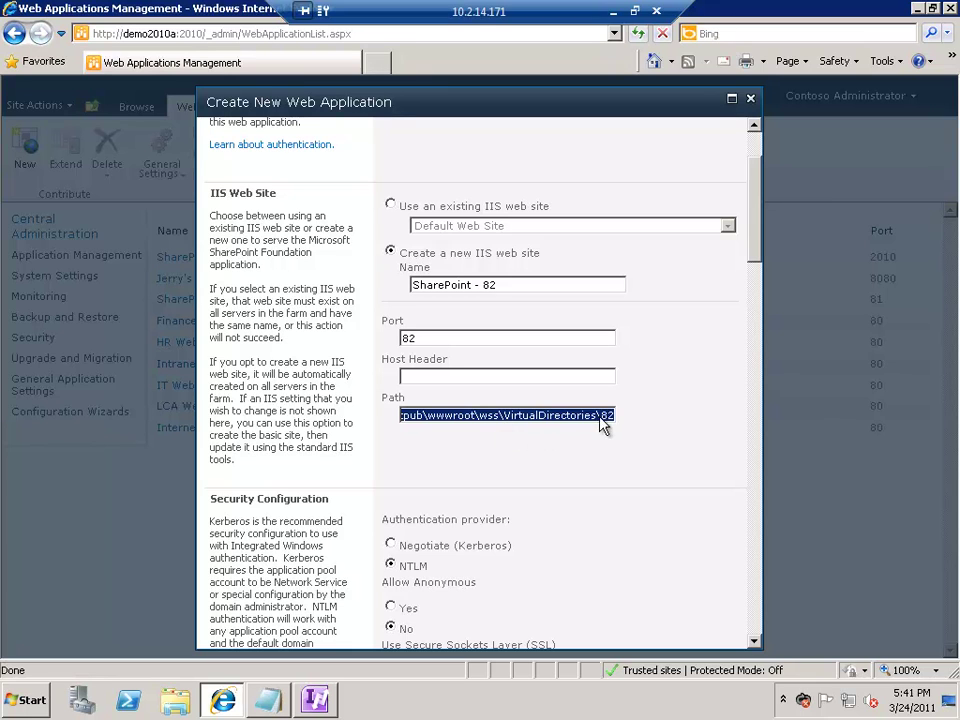
click(630, 418)
double_click(630, 418)
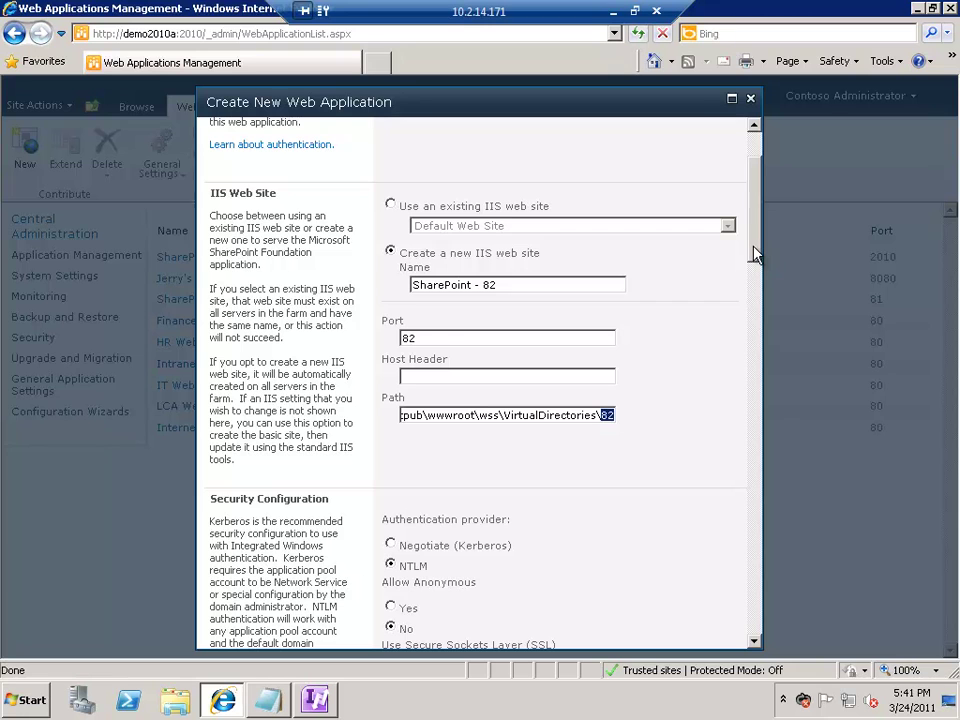
scroll(754, 257, down, 3)
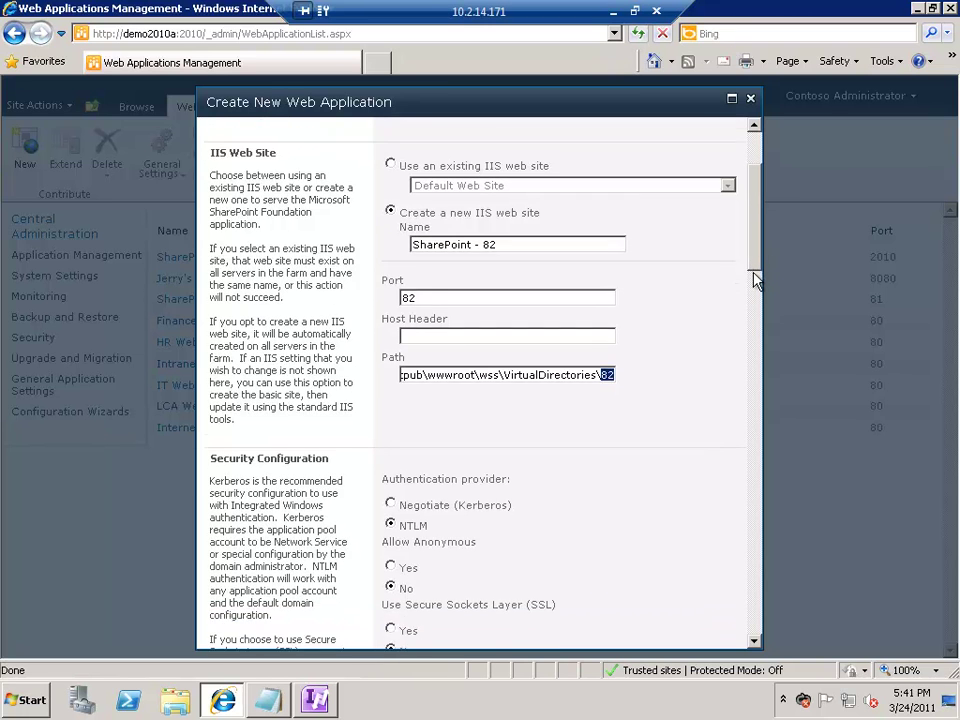
scroll(756, 314, down, 3)
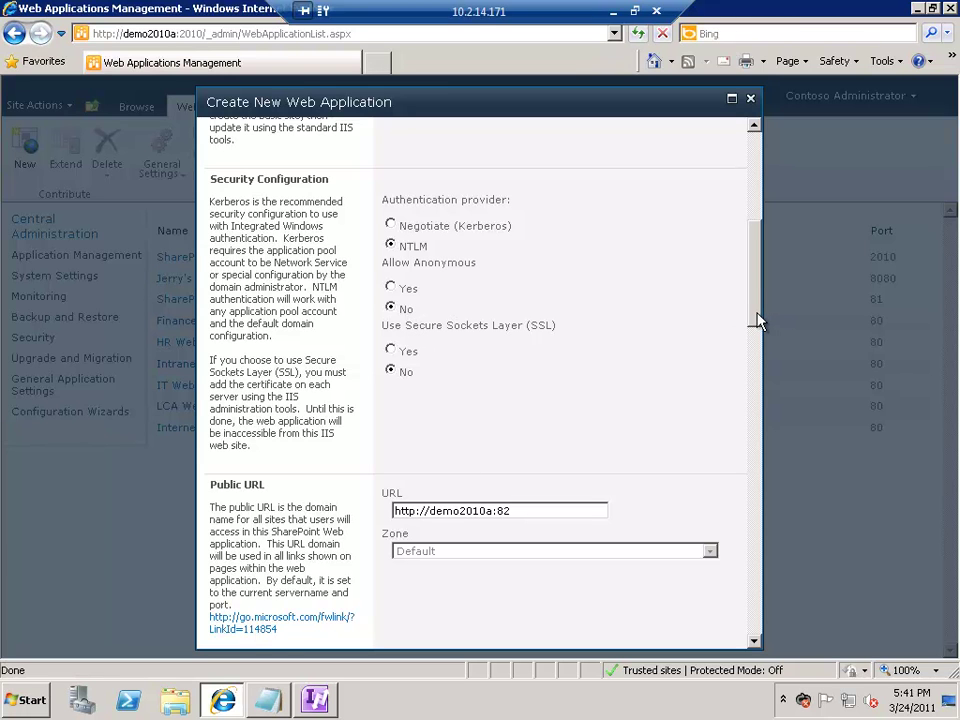
drag(756, 324, 760, 372)
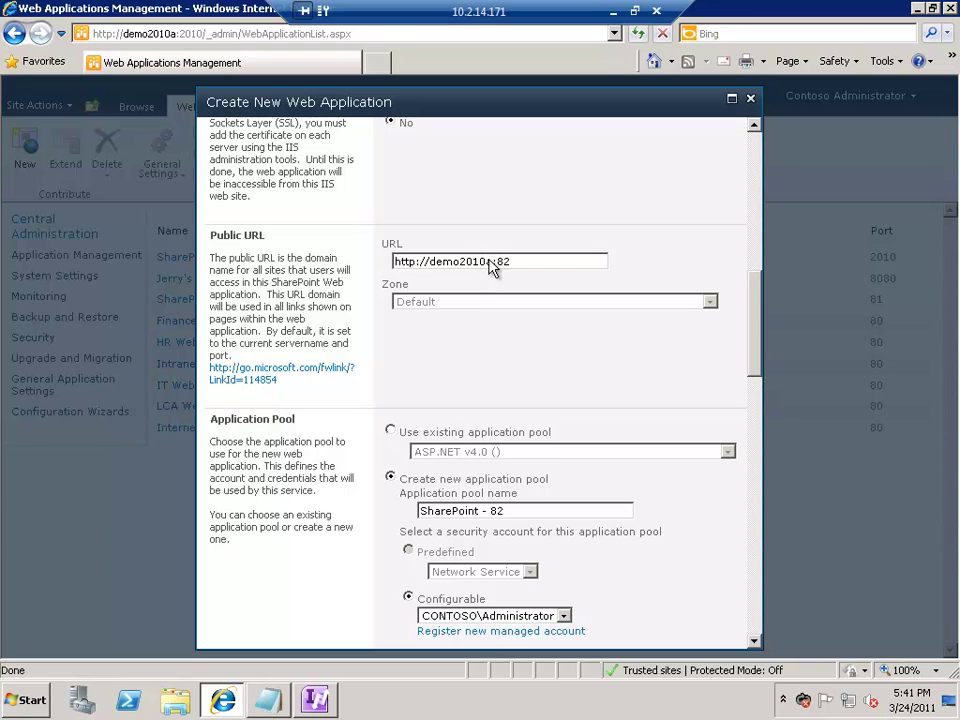
drag(495, 261, 429, 261)
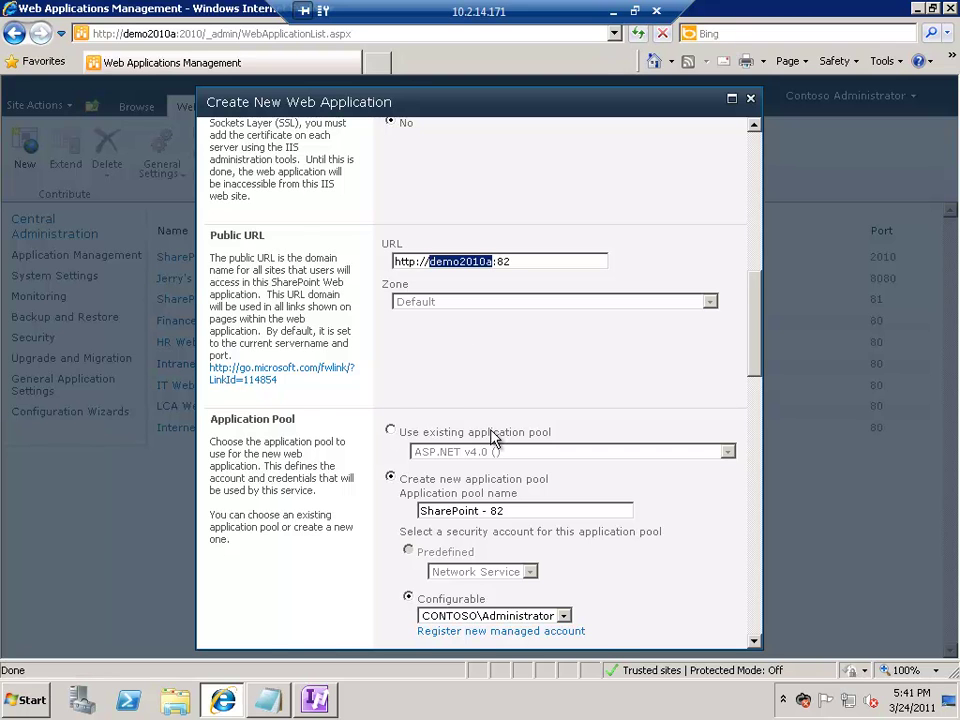
scroll(490, 437, down, 3)
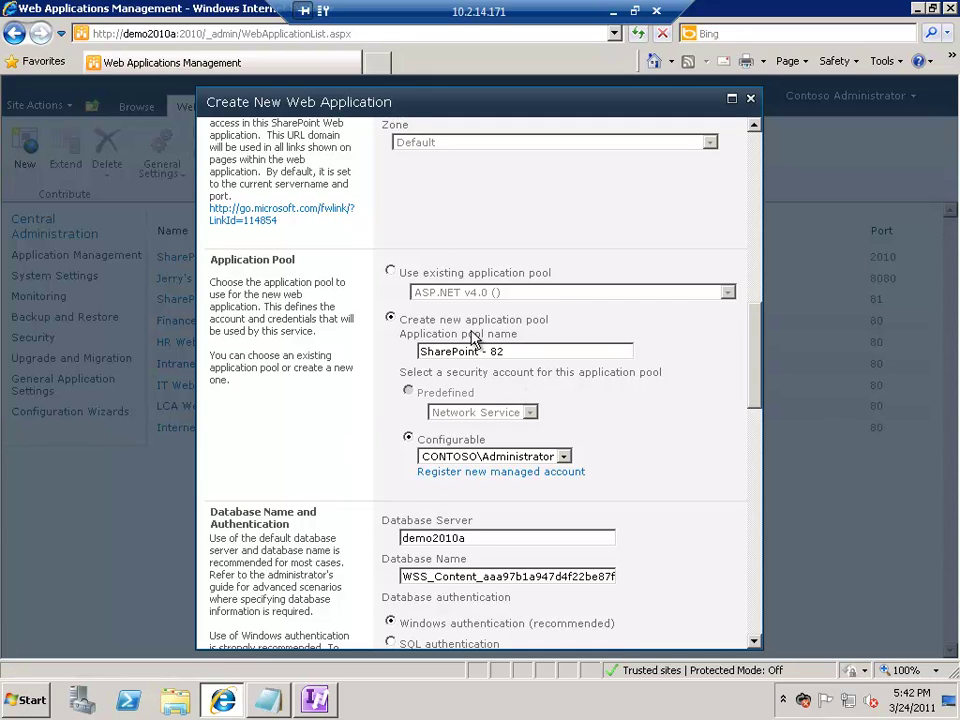
Reuse the existing 'SharePoint - 80' application pool instead of creating a new one.
click(390, 270)
click(466, 293)
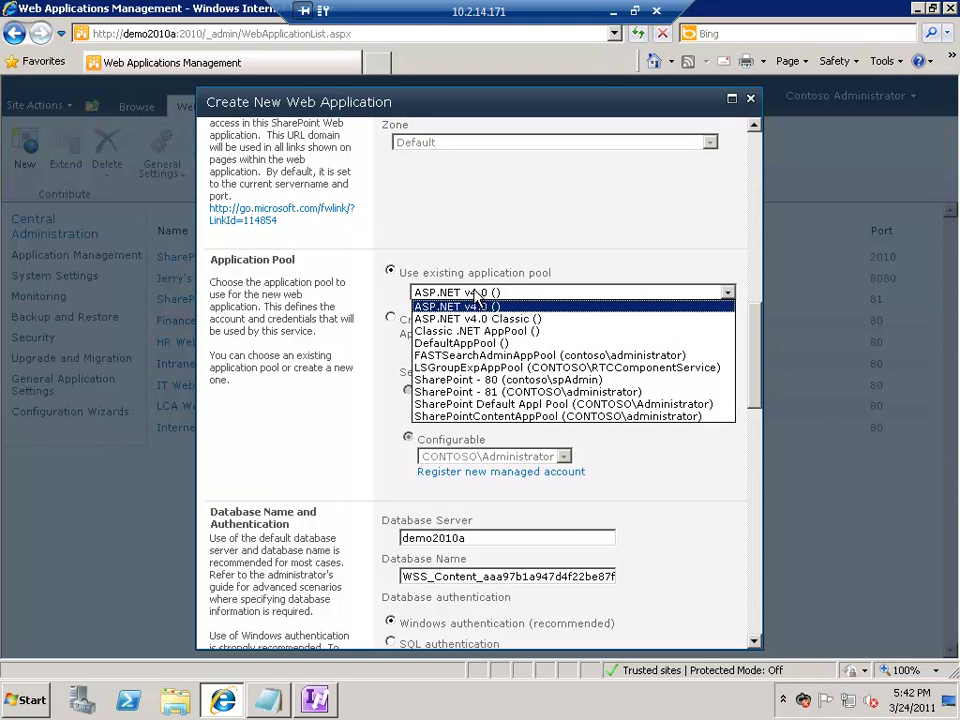
click(462, 382)
drag(757, 392, 757, 453)
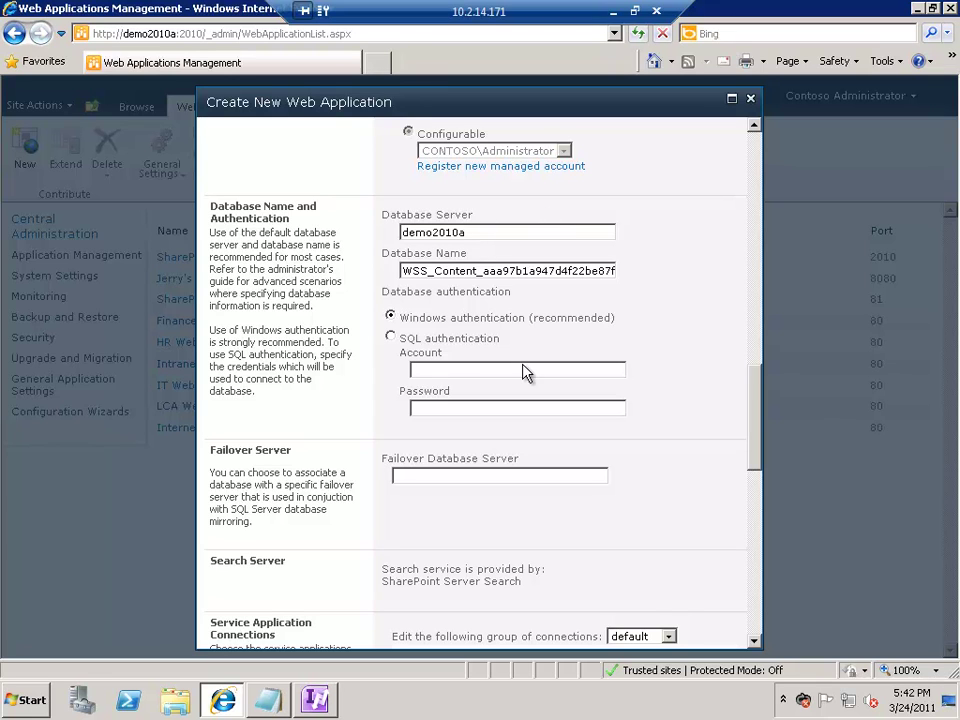
Rename the content database to WSS_Content_82 and bring Service Application Connections into view.
click(485, 271)
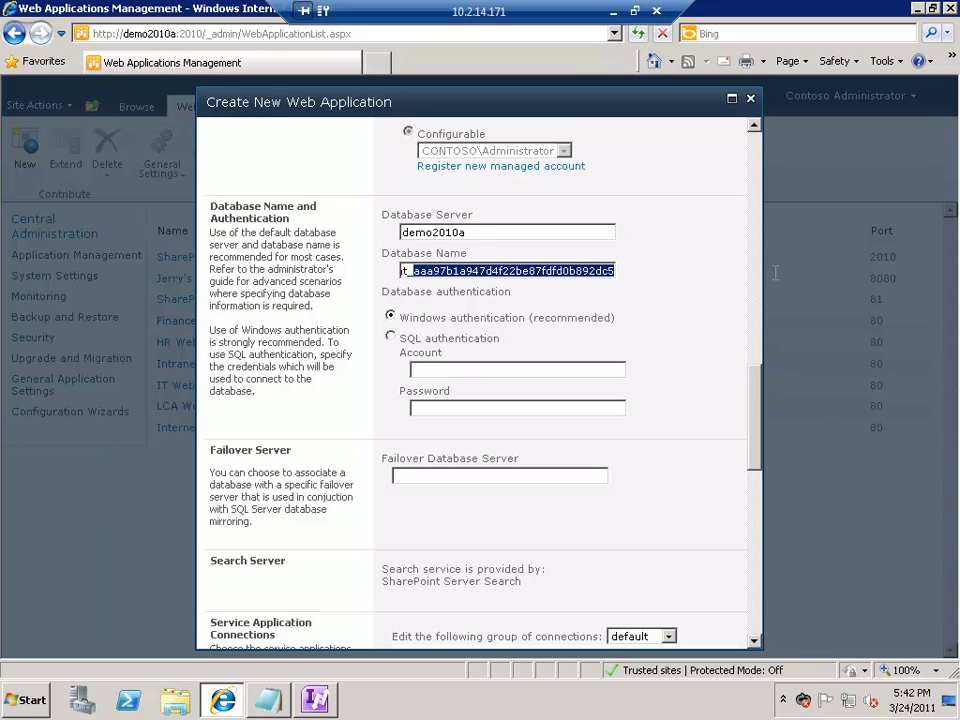
key(Delete)
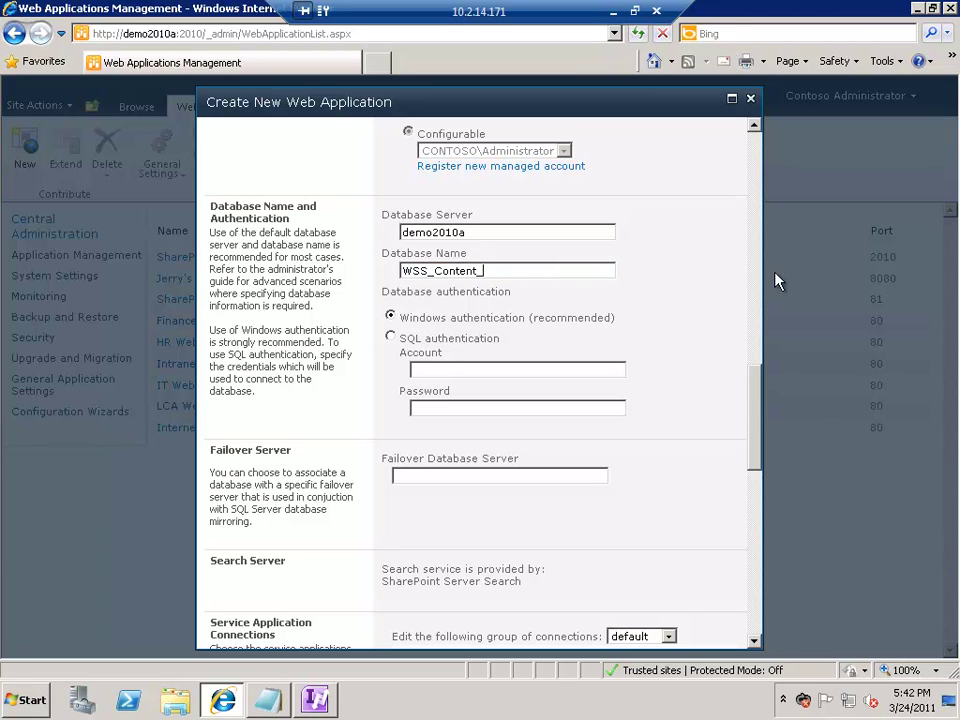
text(82)
drag(758, 452, 758, 482)
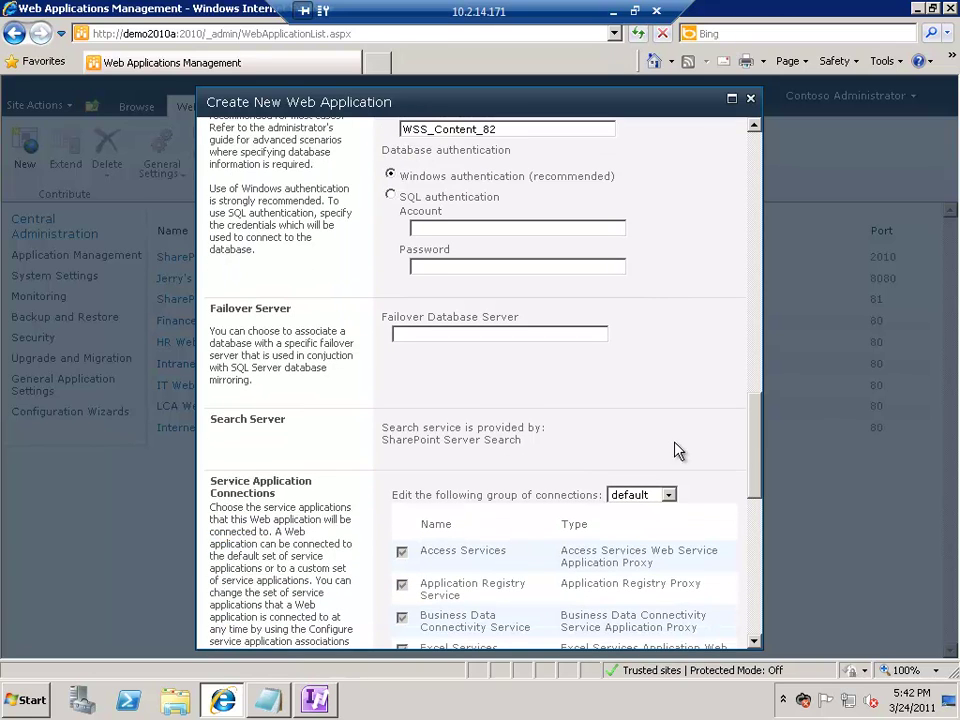
triple_click(255, 314)
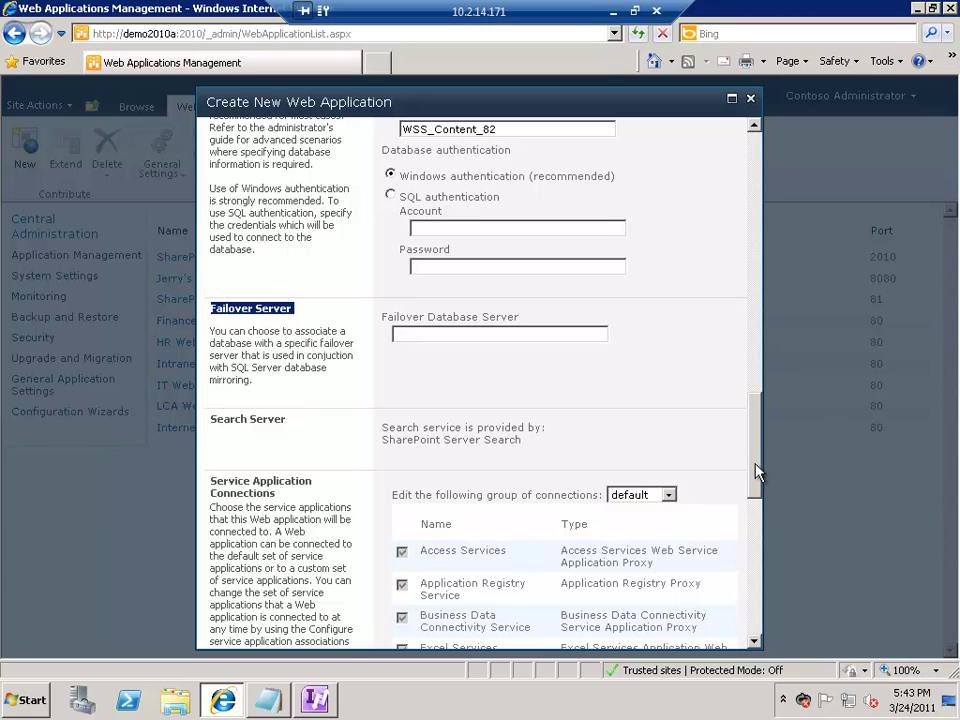
drag(757, 472, 770, 528)
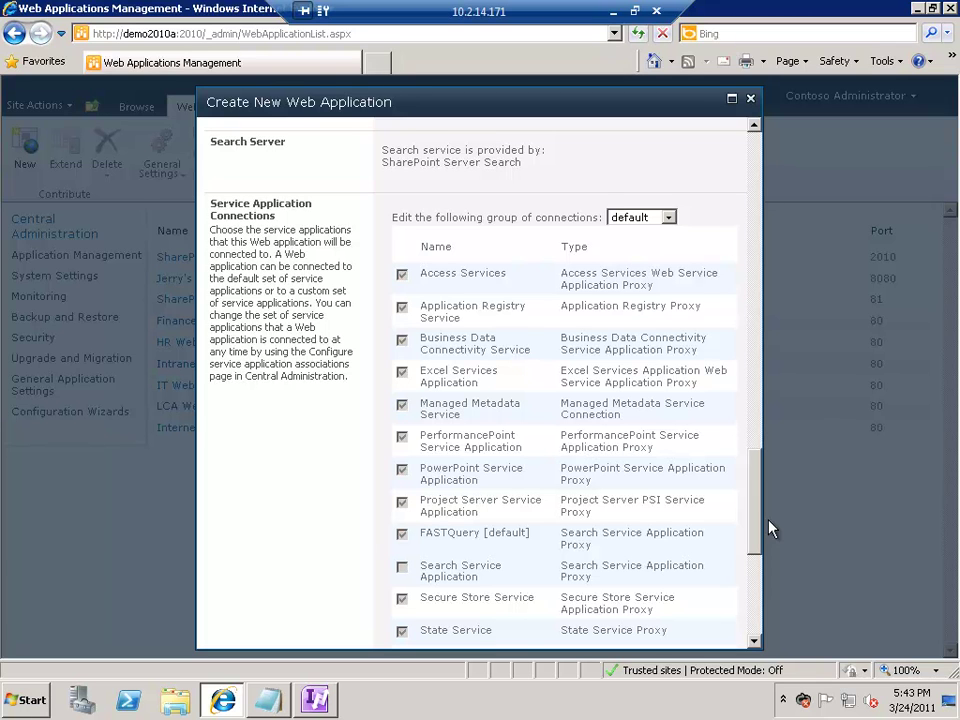
drag(770, 528, 760, 538)
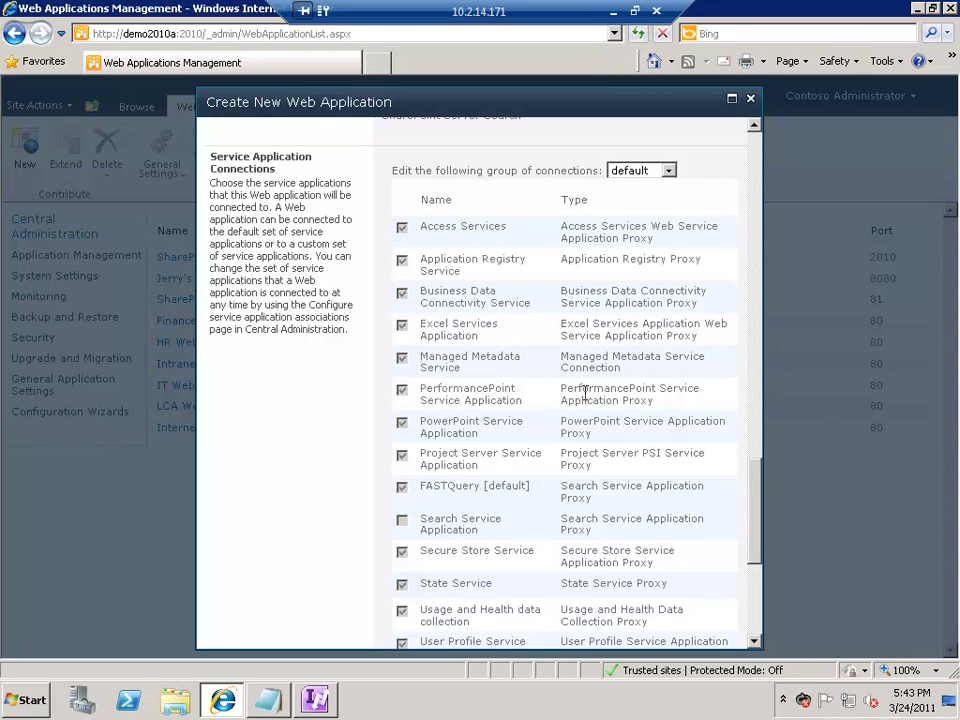
Use [custom] connections with Access Services, State Service, Word Viewing and Visio Graphics Service.
click(660, 171)
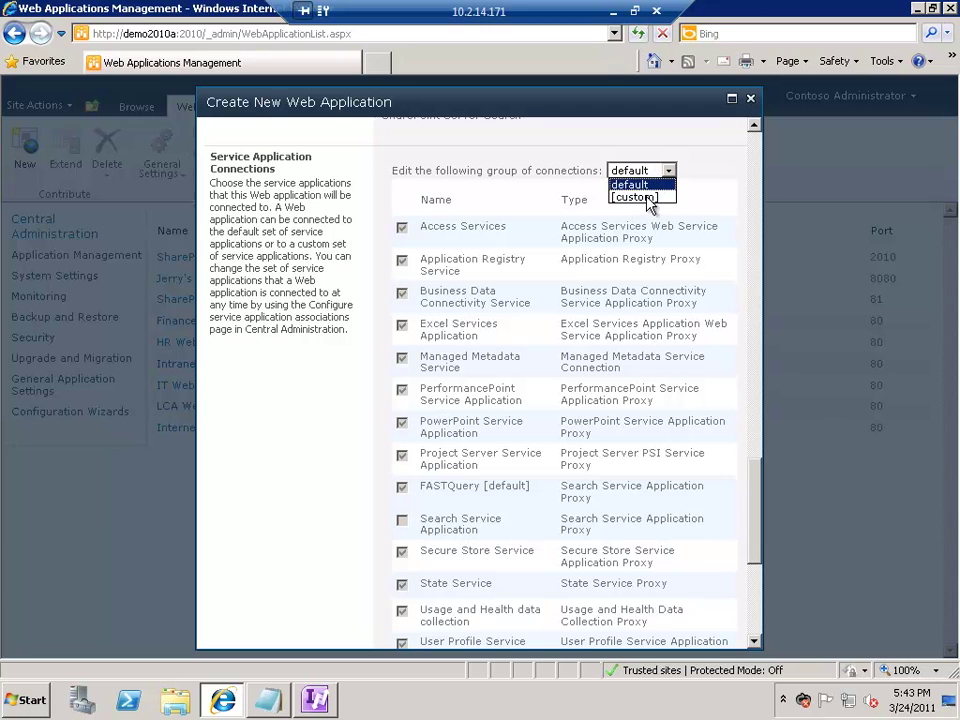
click(640, 198)
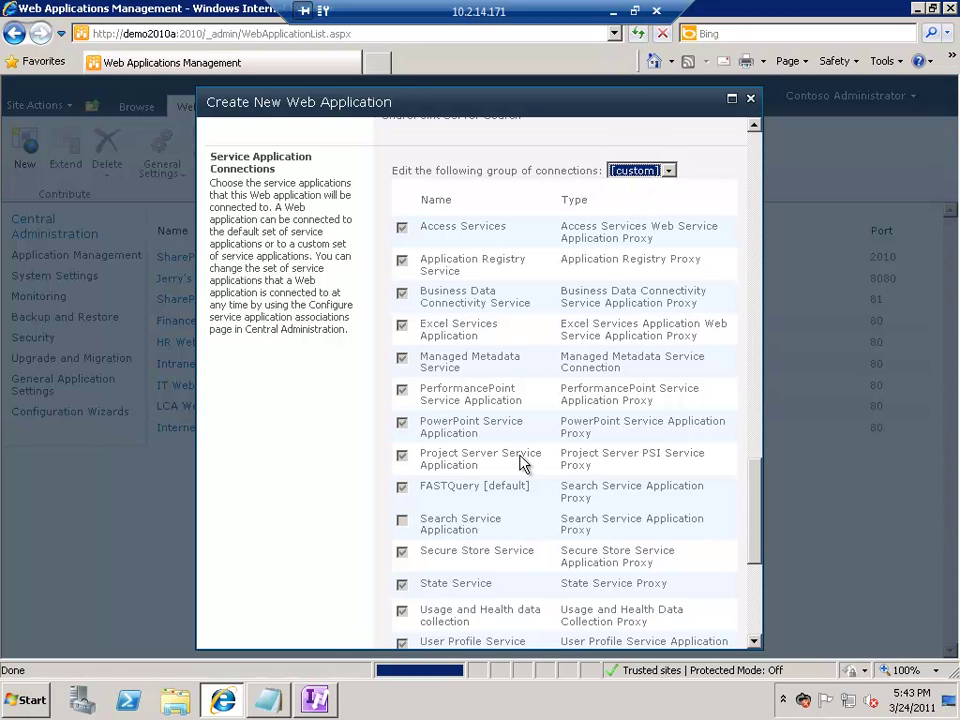
scroll(401, 313, down, 2)
scroll(405, 330, up, 4)
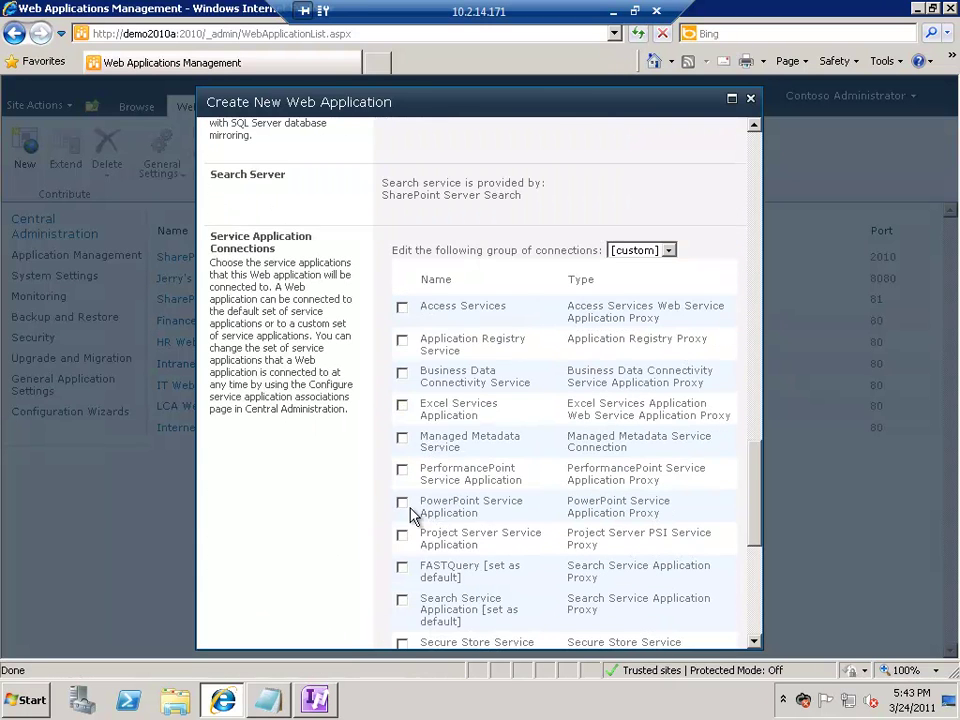
double_click(403, 327)
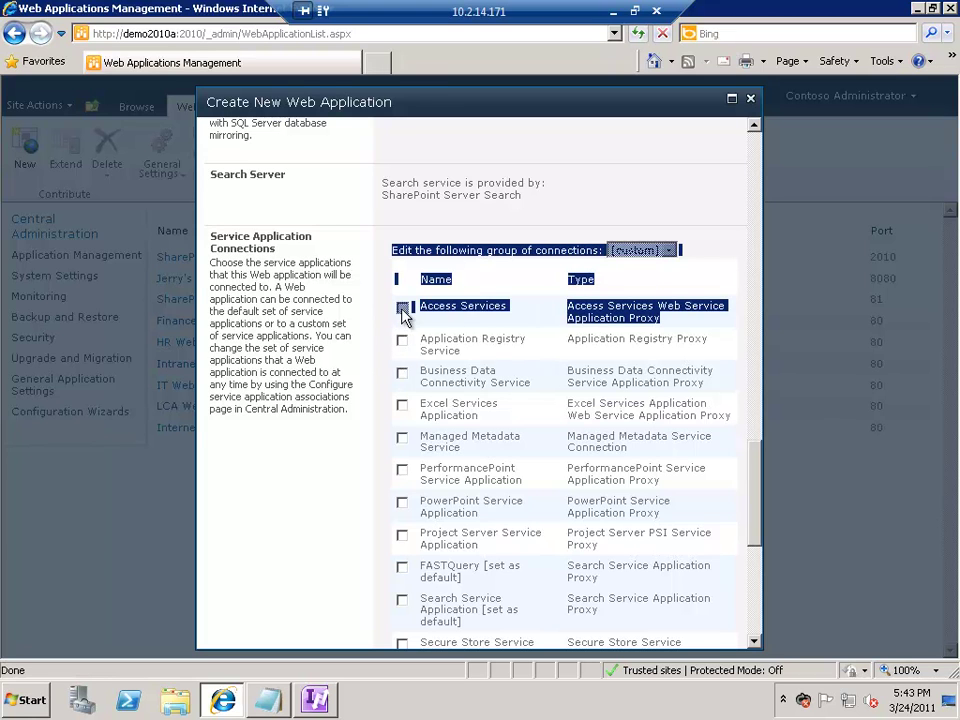
click(402, 308)
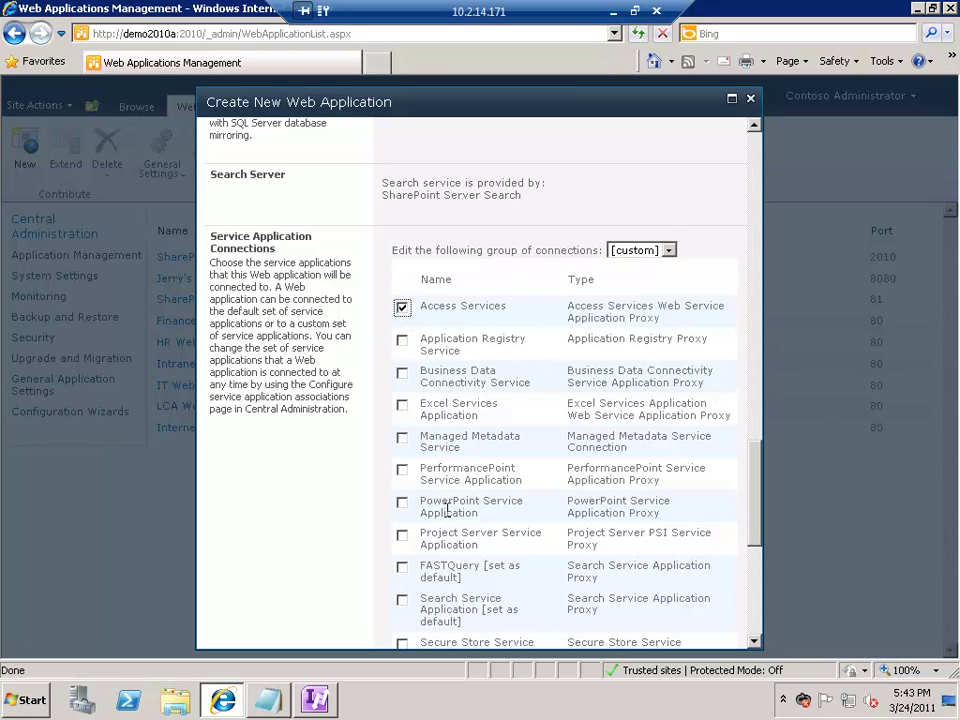
scroll(746, 615, down, 3)
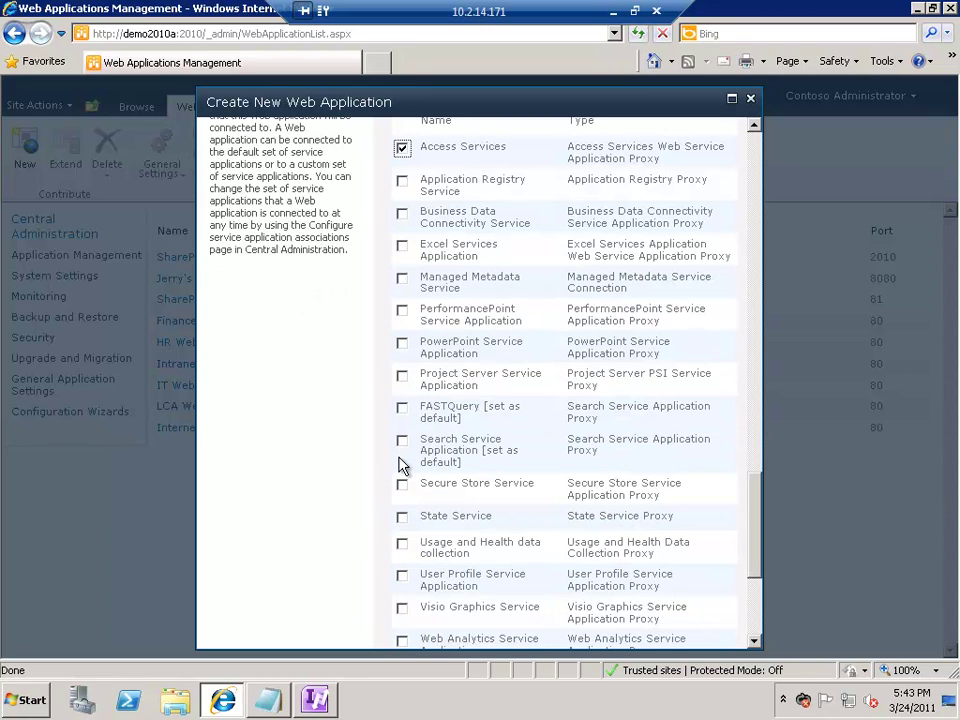
click(402, 518)
scroll(439, 574, down, 3)
click(402, 466)
click(402, 371)
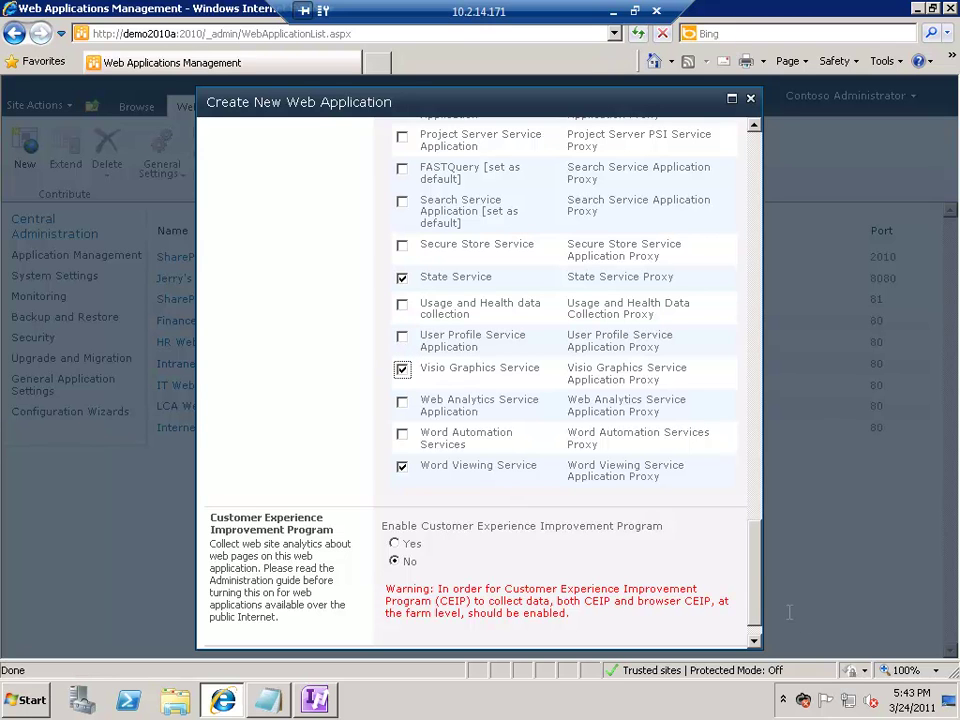
Submit the new port-82 web application with OK.
drag(756, 578, 766, 614)
scroll(755, 453, up, 1)
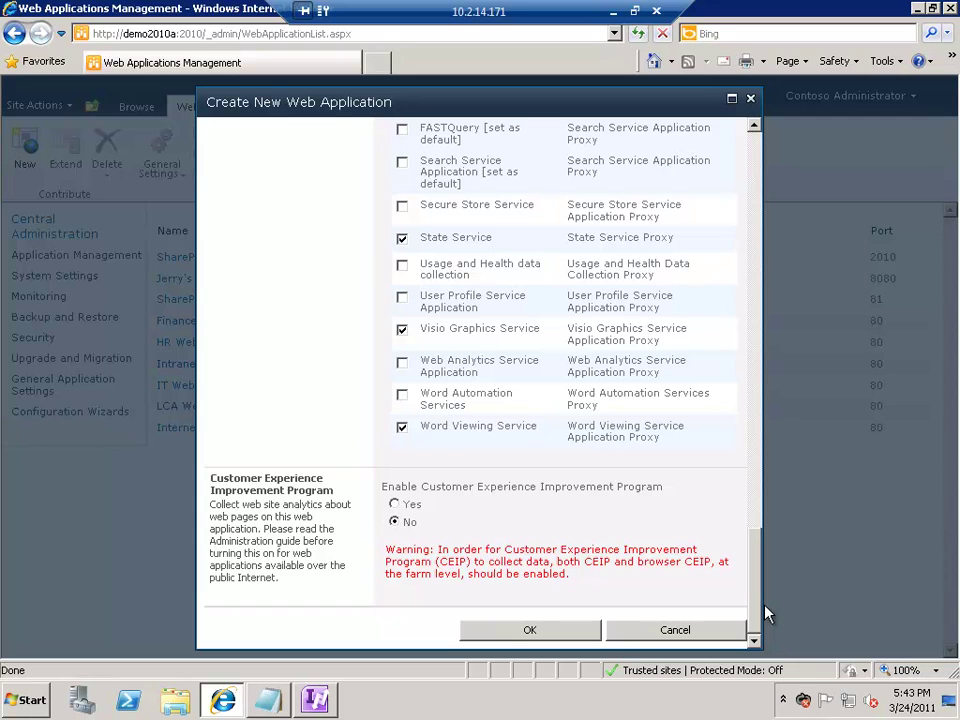
click(519, 637)
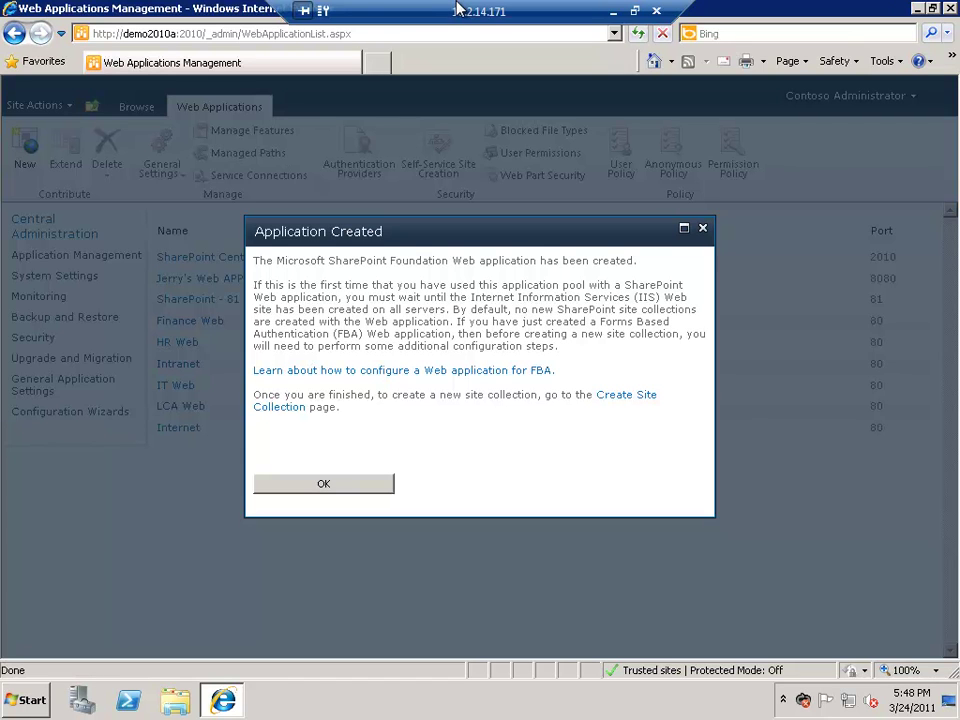
click(630, 398)
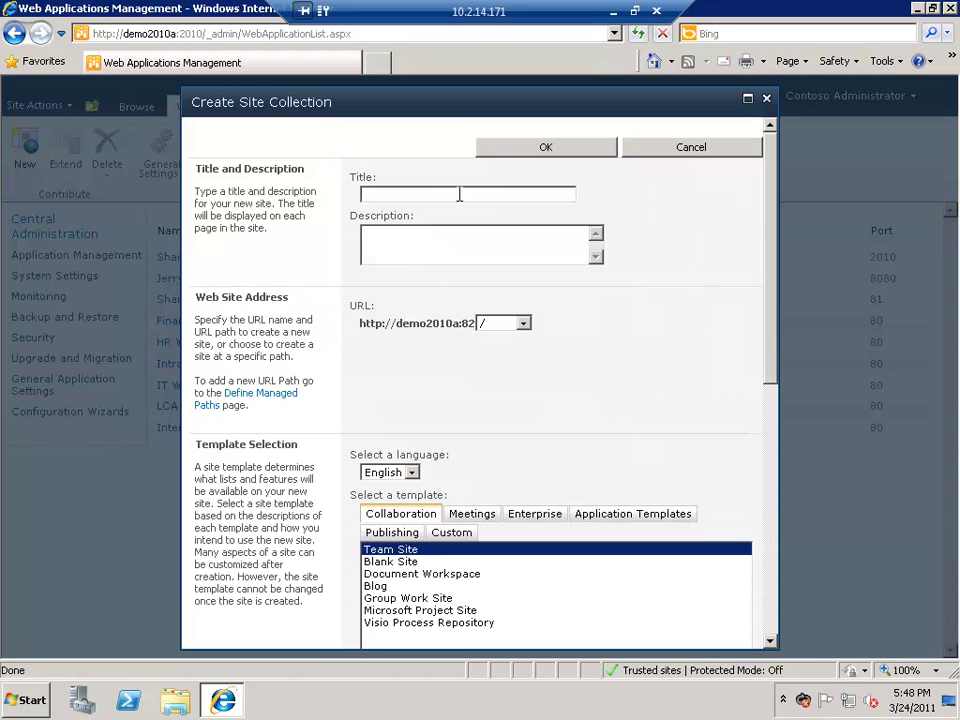
click(459, 195)
Create the Team Site 'My first Site Collection' with the administrator account as primary administrator.
text(My first Site Collection)
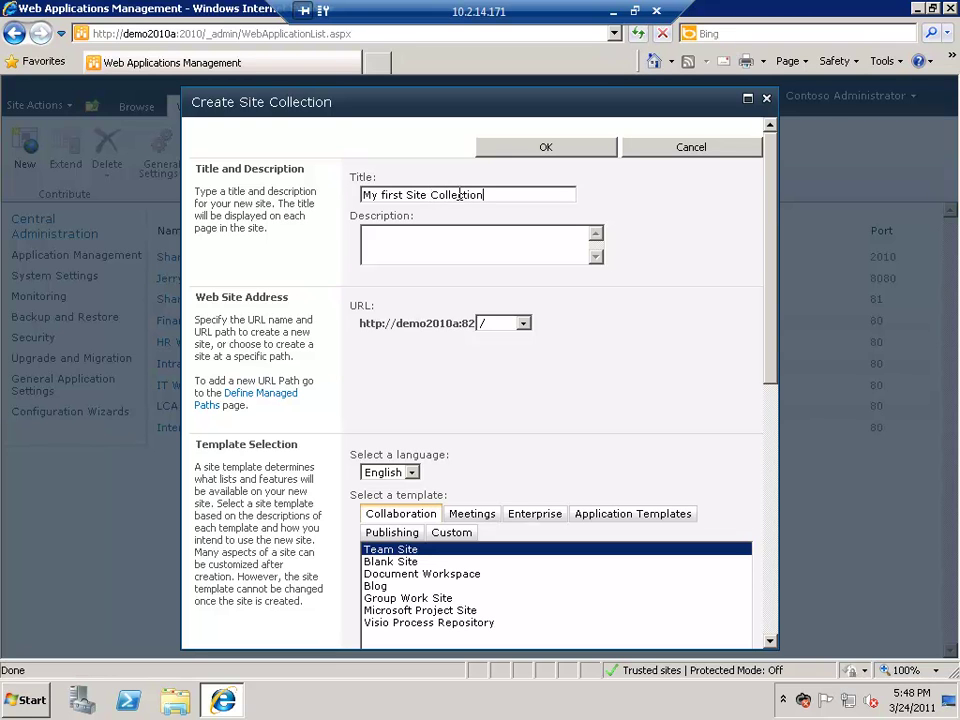
drag(770, 376, 776, 506)
click(478, 490)
text(administrat)
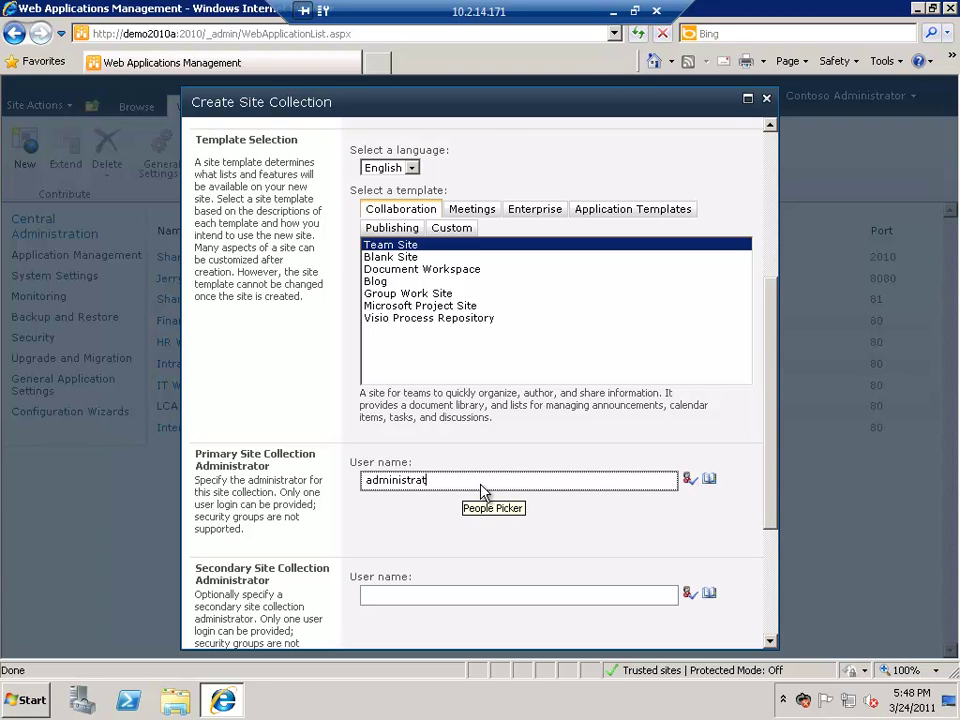
key(ctrl+k)
scroll(577, 438, down, 5)
click(572, 636)
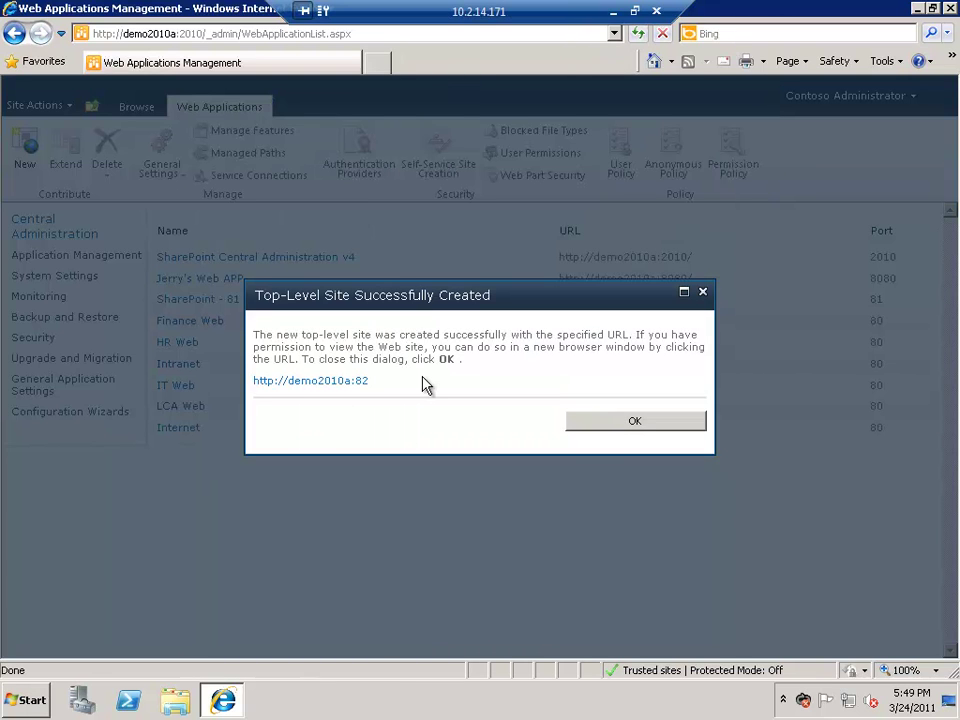
right_click(331, 384)
click(368, 411)
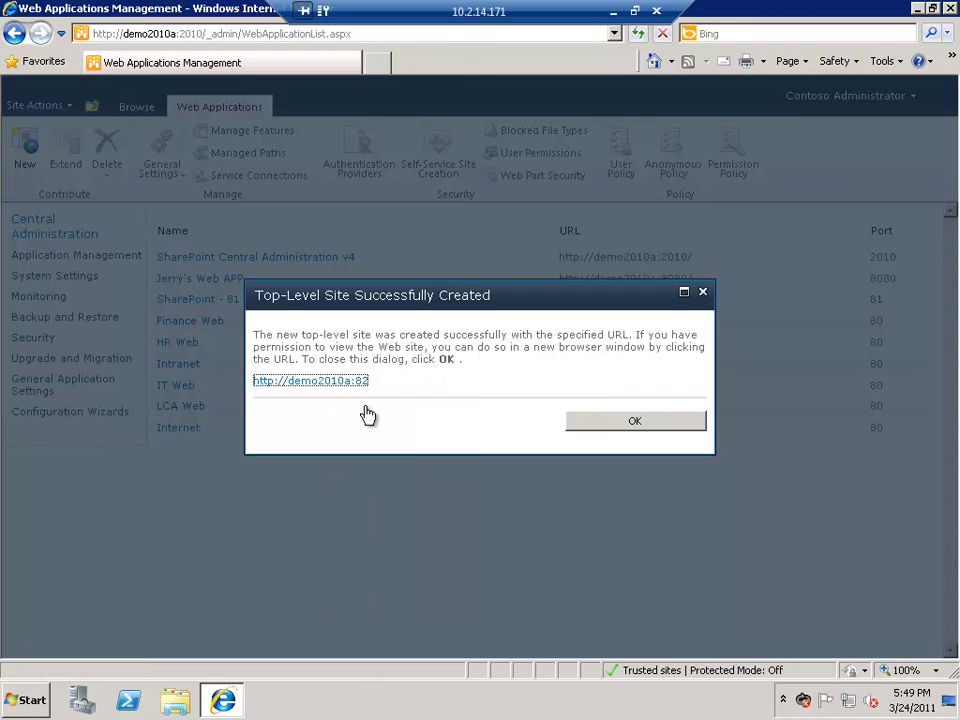
click(590, 425)
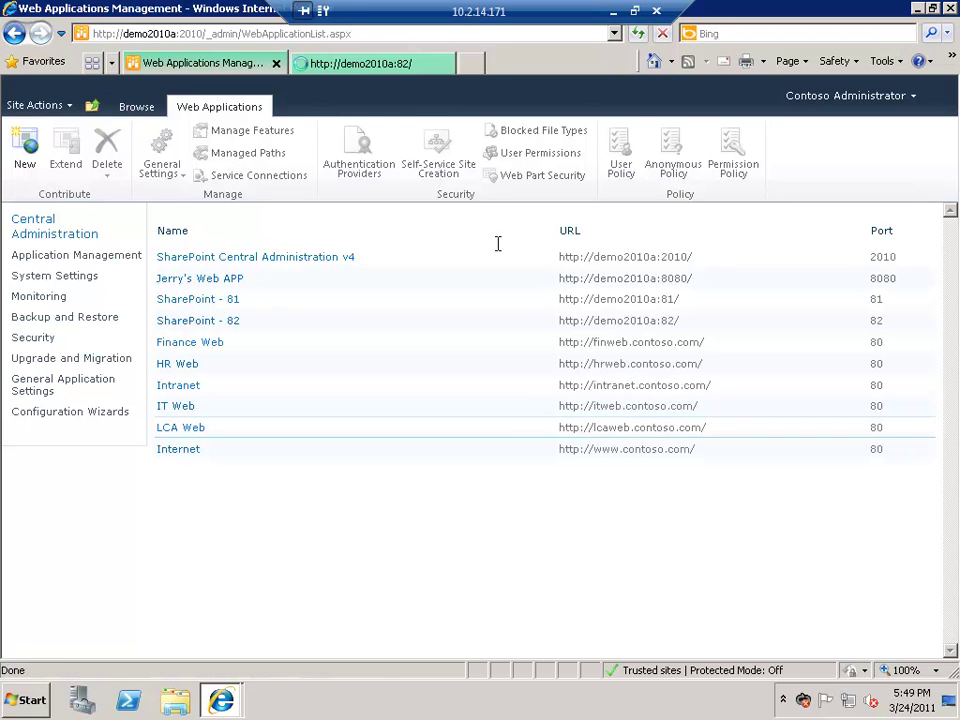
click(397, 67)
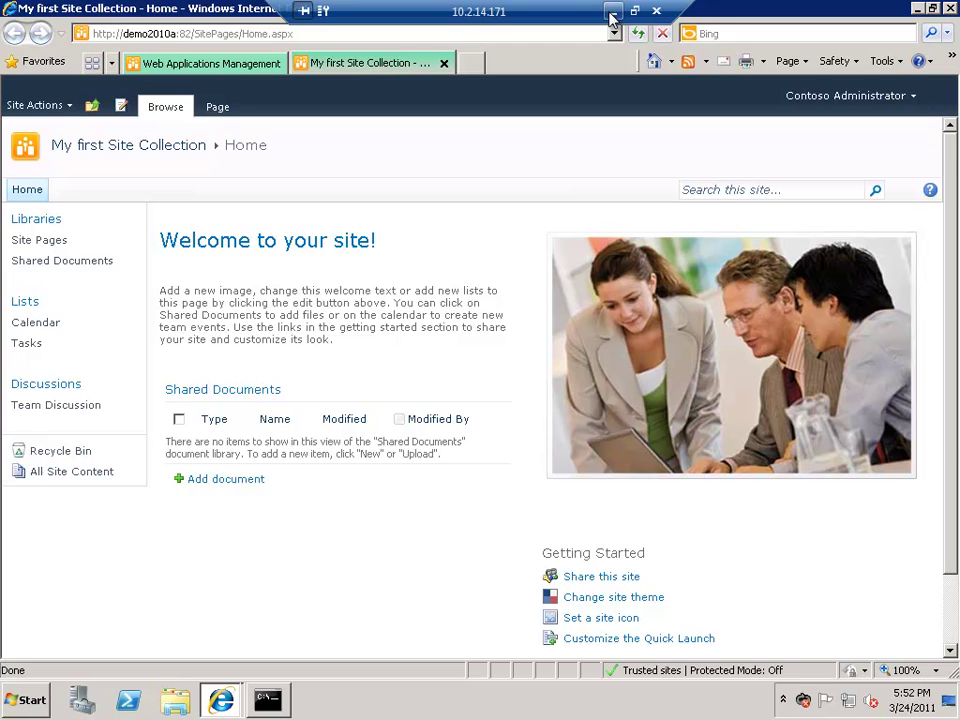
Return to Central Administration and open Manage Service Applications under Application Management.
click(187, 64)
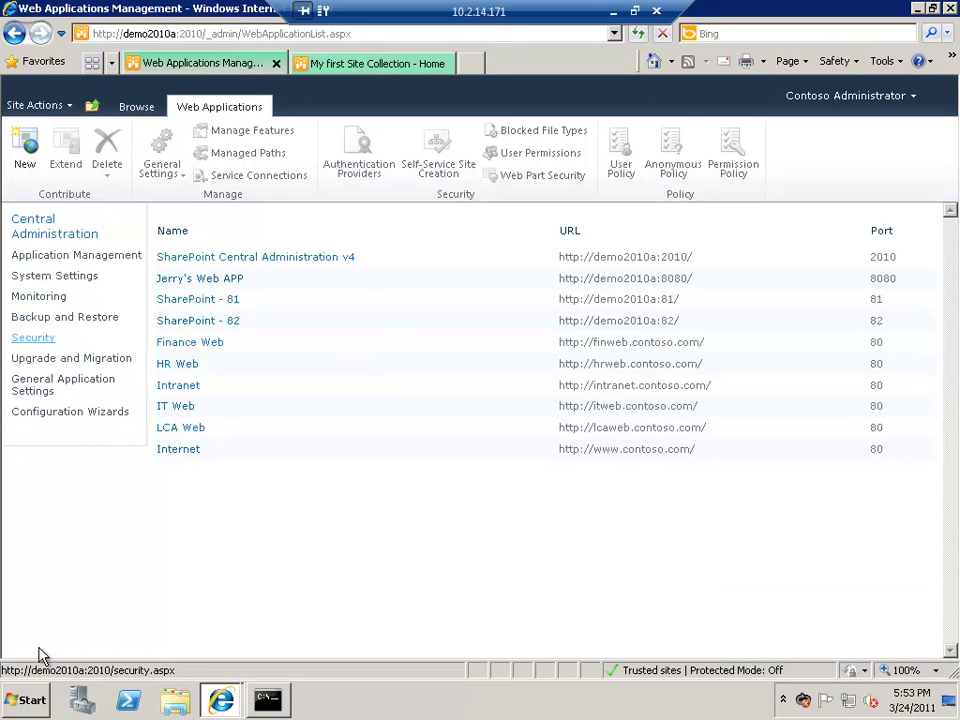
click(78, 259)
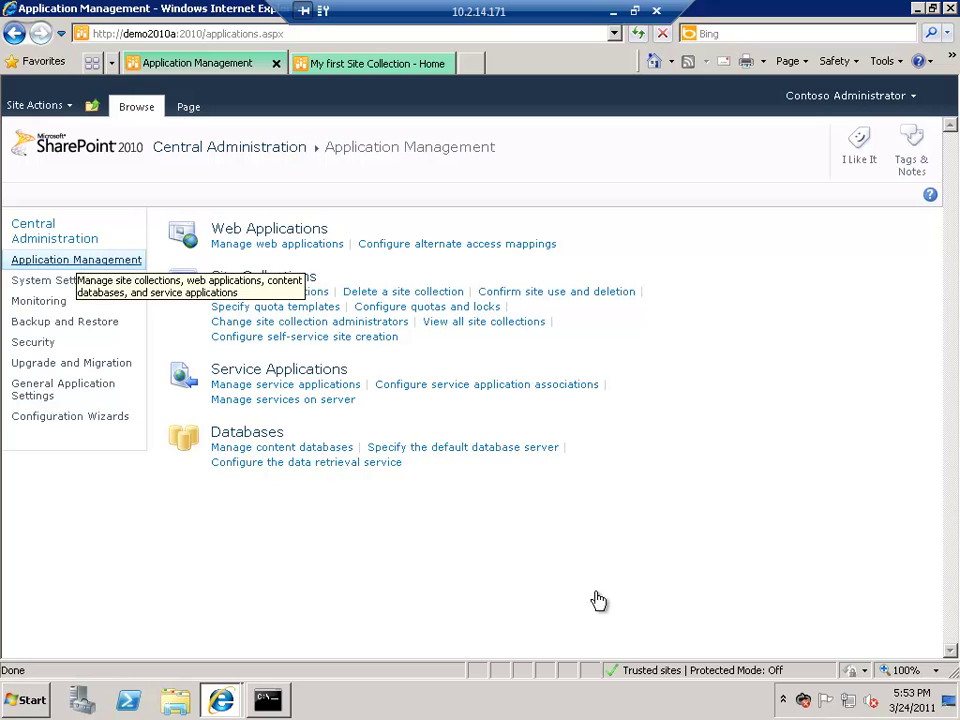
click(317, 389)
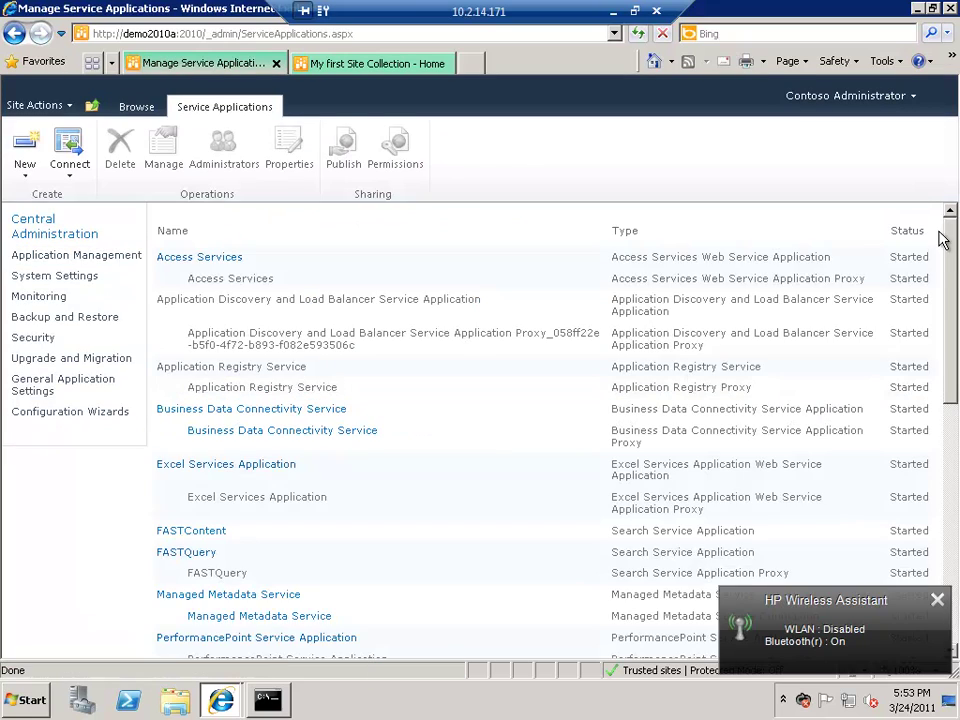
drag(952, 262, 955, 220)
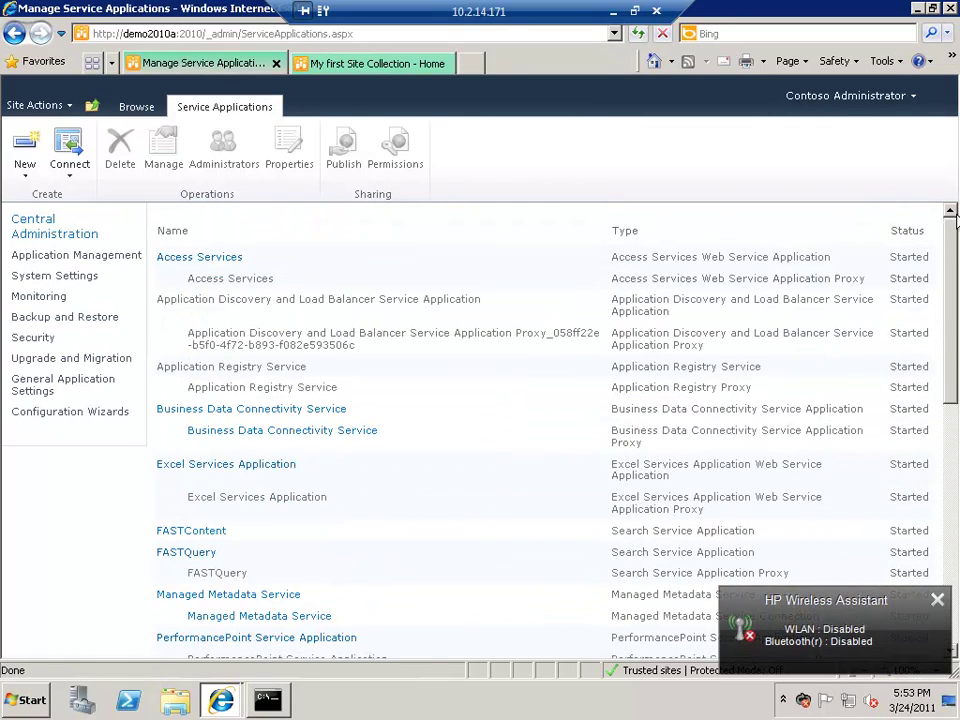